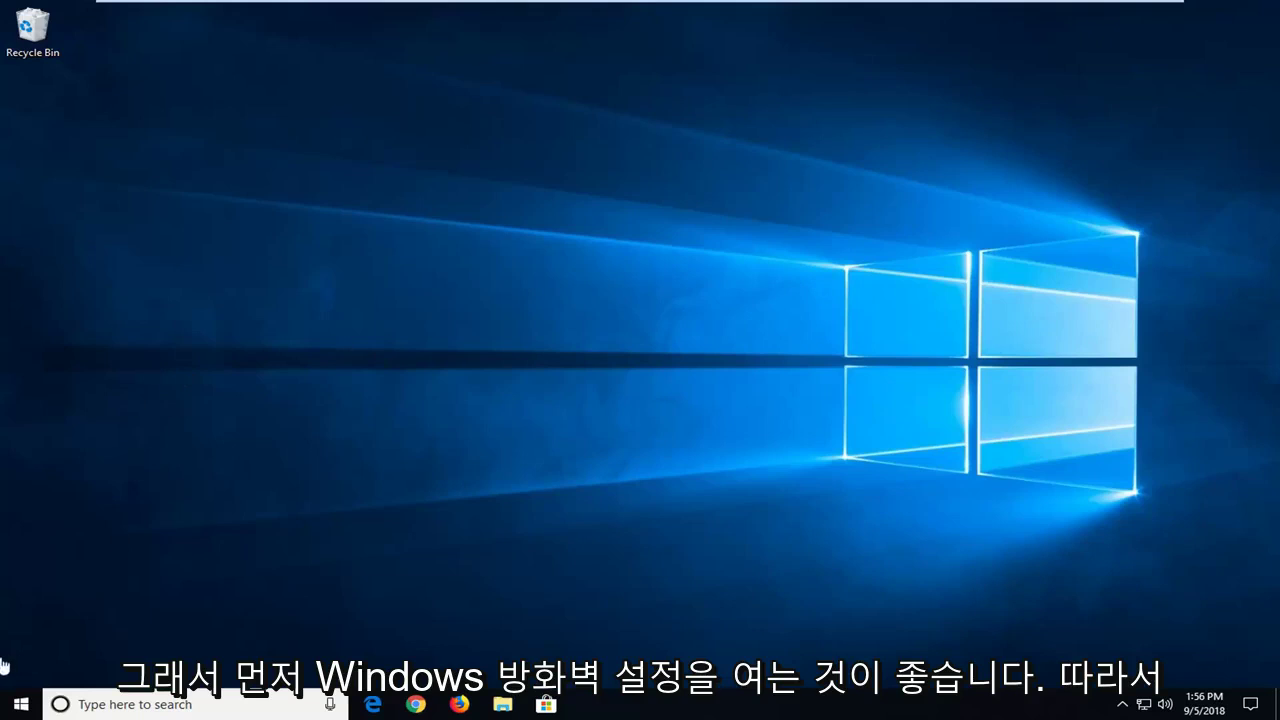
Search the Start menu for 'windows firewall'.
left_click(14, 708)
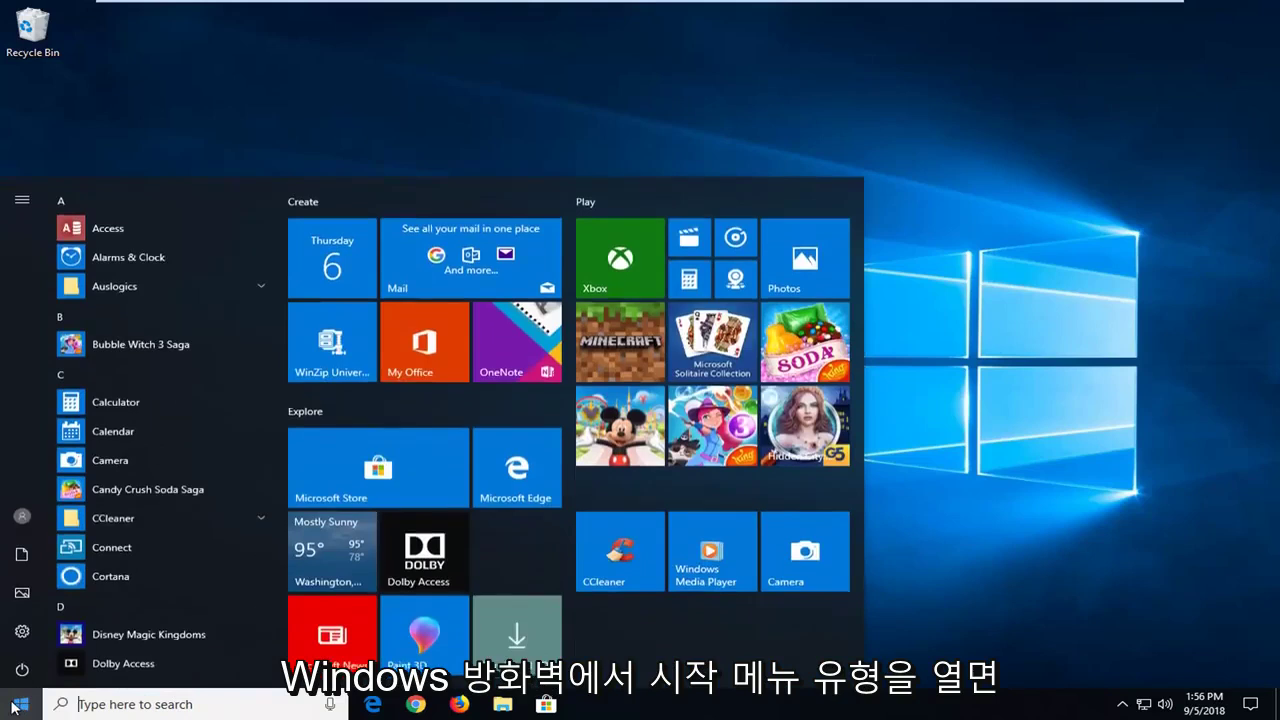
type("windows fire")
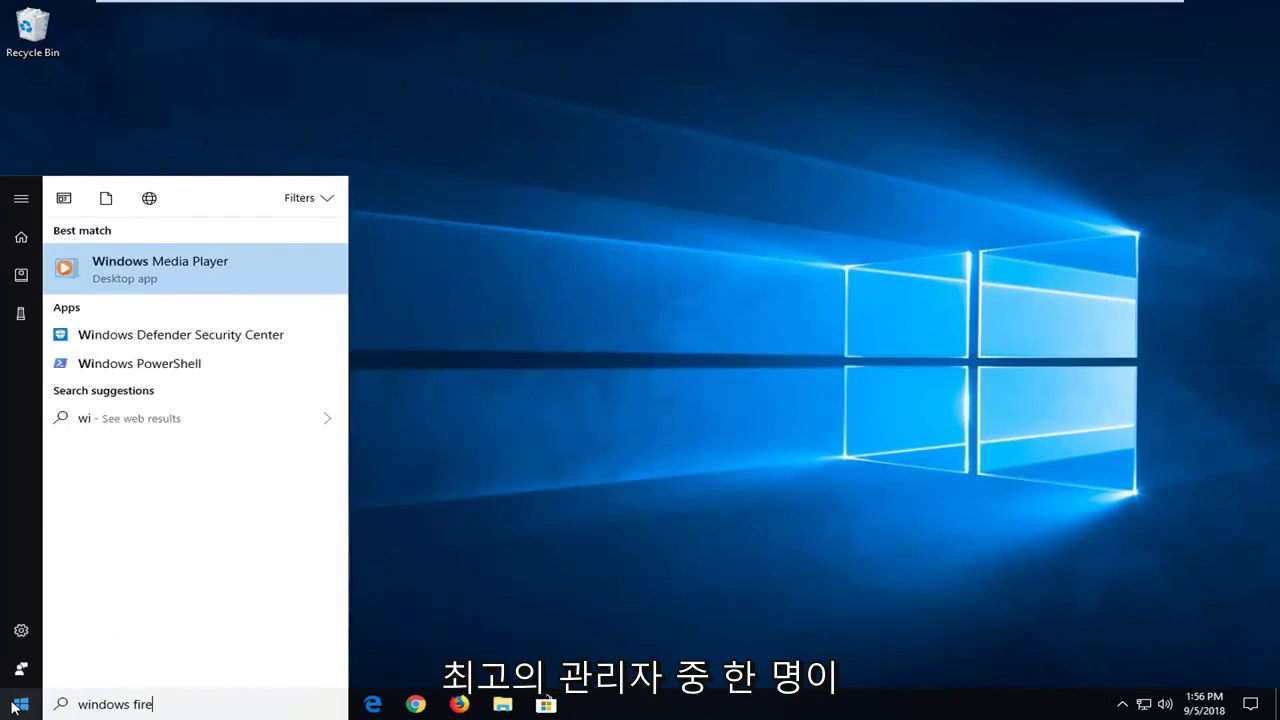
type("wall")
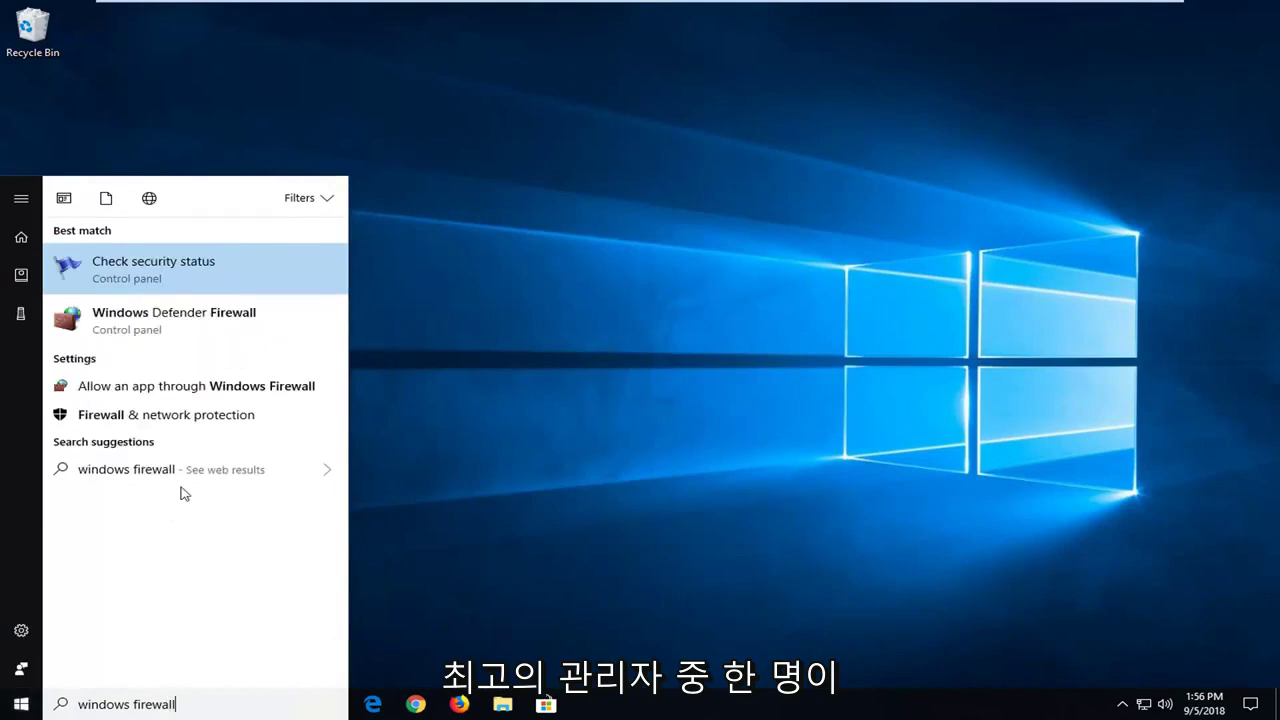
Open the Windows Defender Firewall Control Panel page from the search results.
left_click(152, 318)
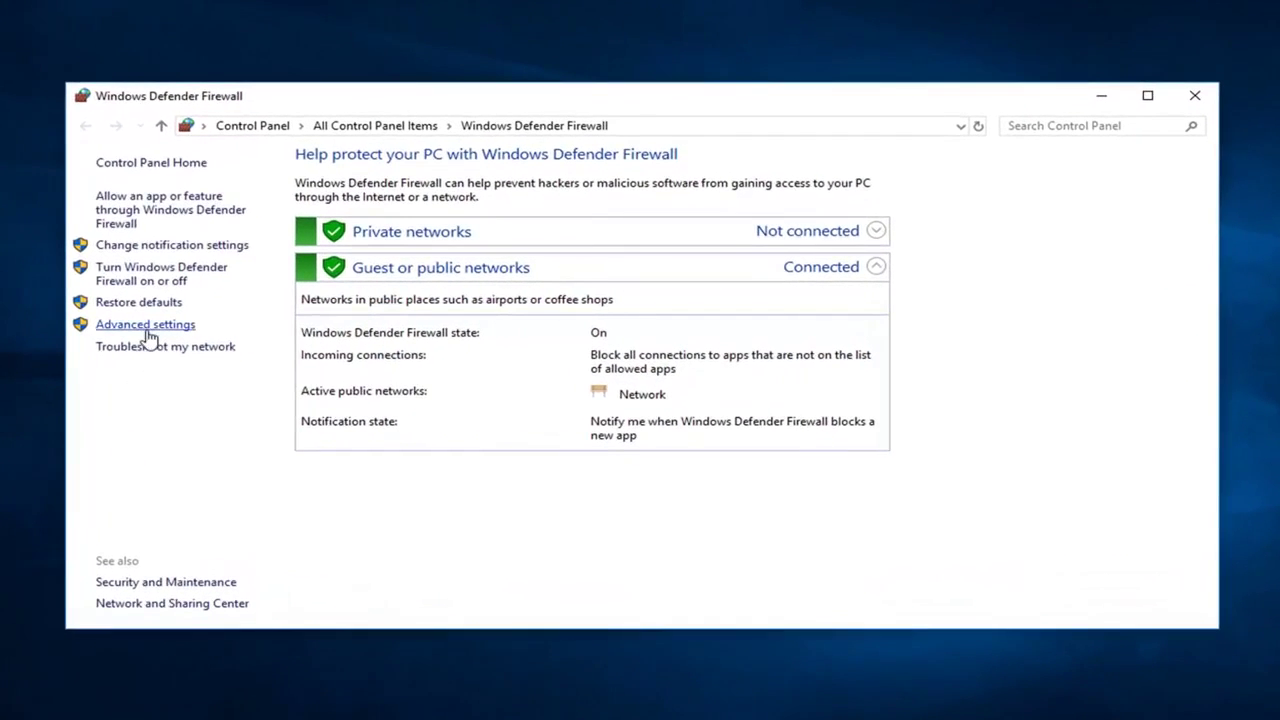
Open the Advanced settings console and show its Inbound Rules list.
left_click(147, 335)
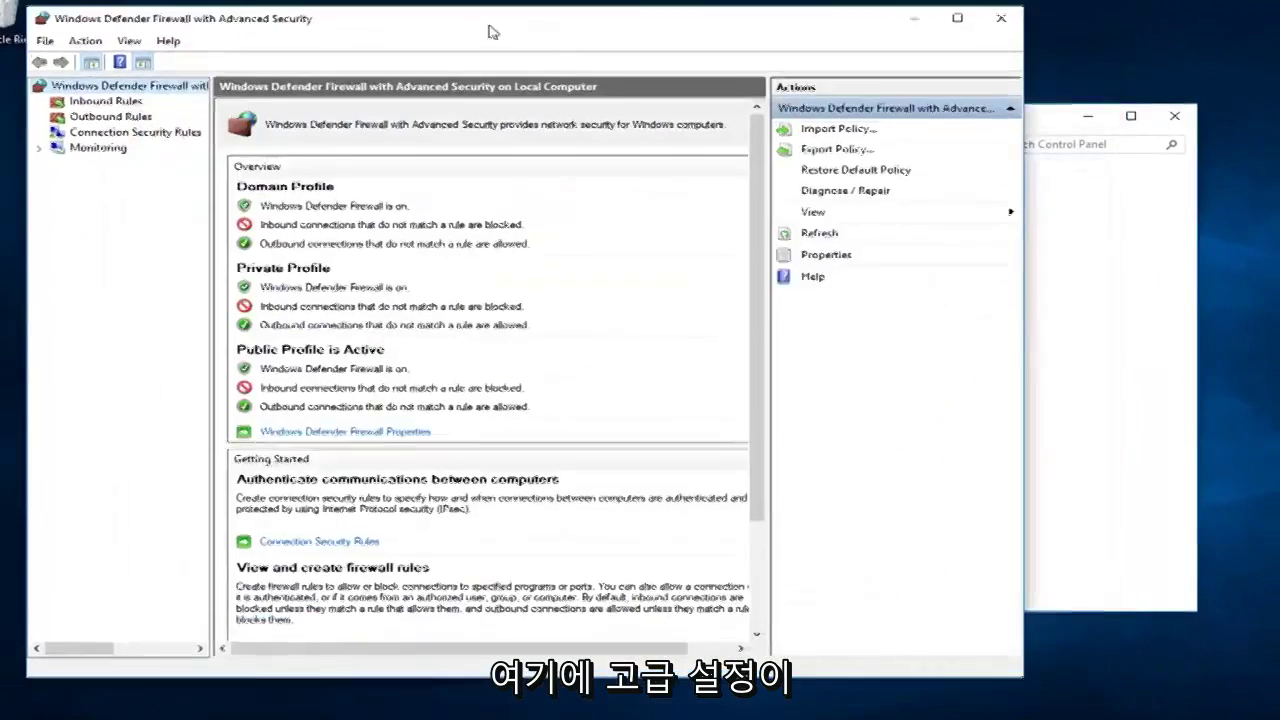
left_click_drag(470, 24, 632, 33)
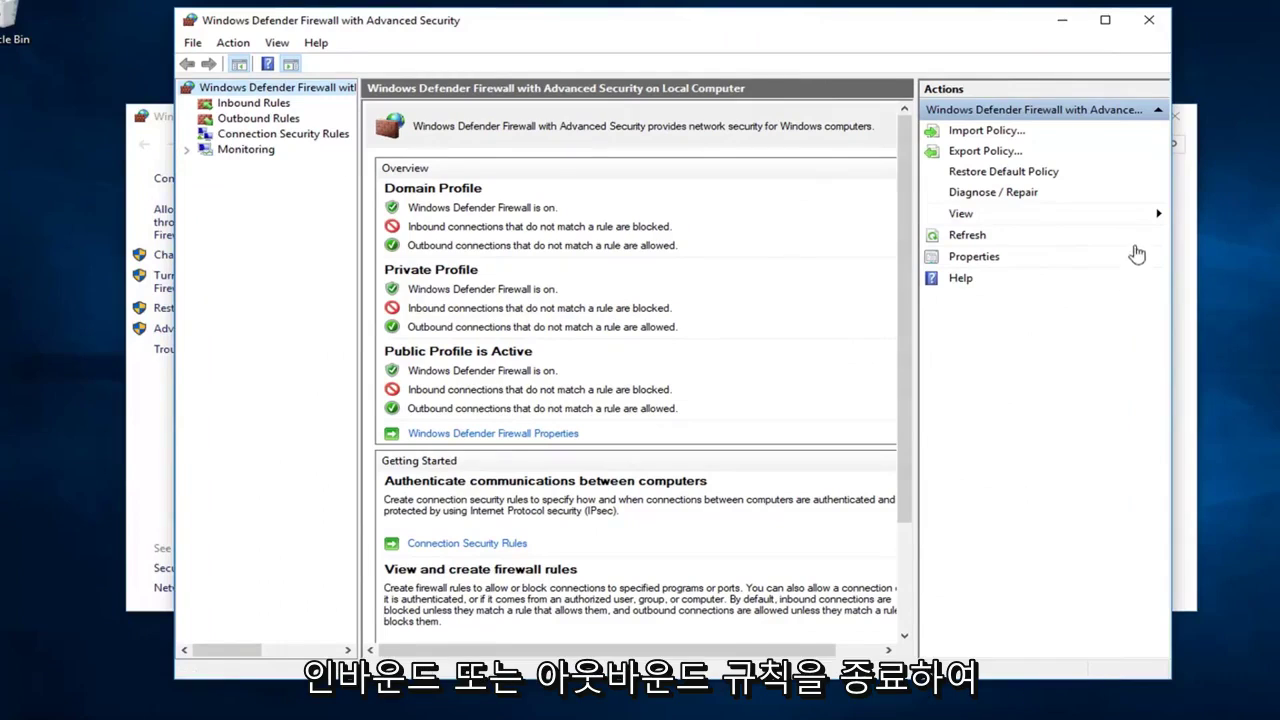
left_click(252, 103)
left_click(240, 134)
left_click(242, 103)
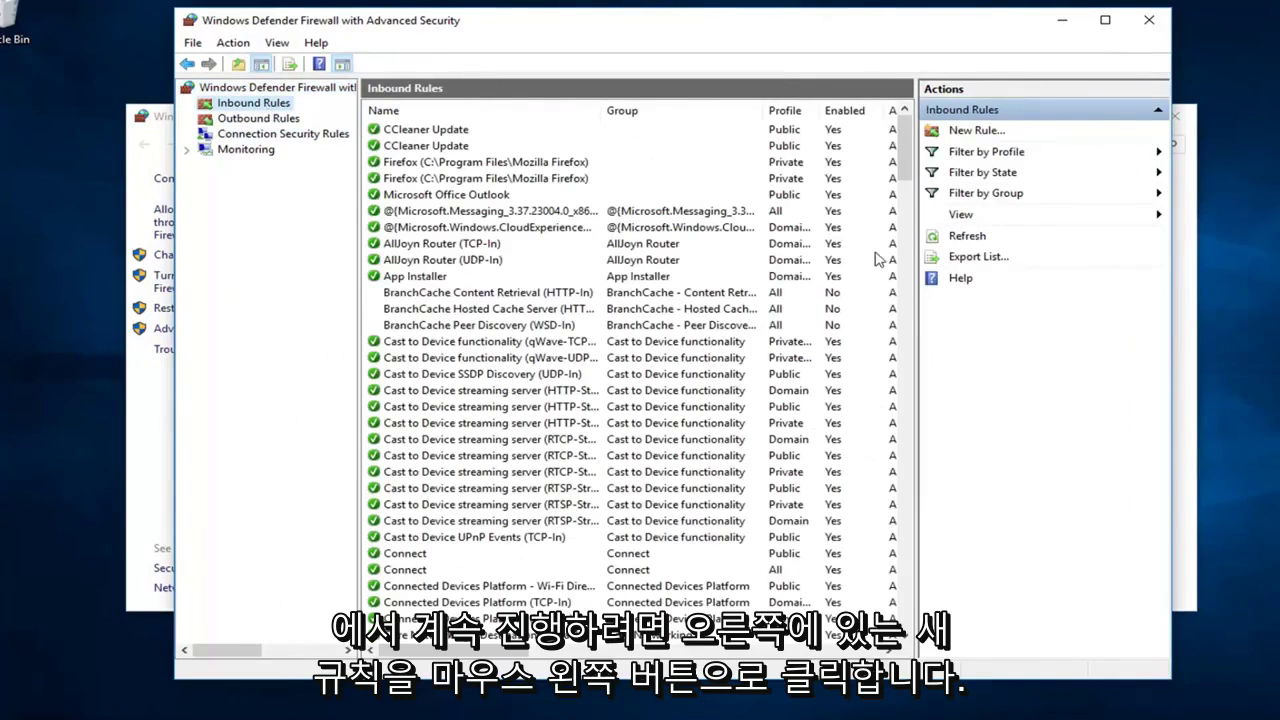
Start a new Port inbound rule targeting TCP specific local port 80.
left_click(965, 134)
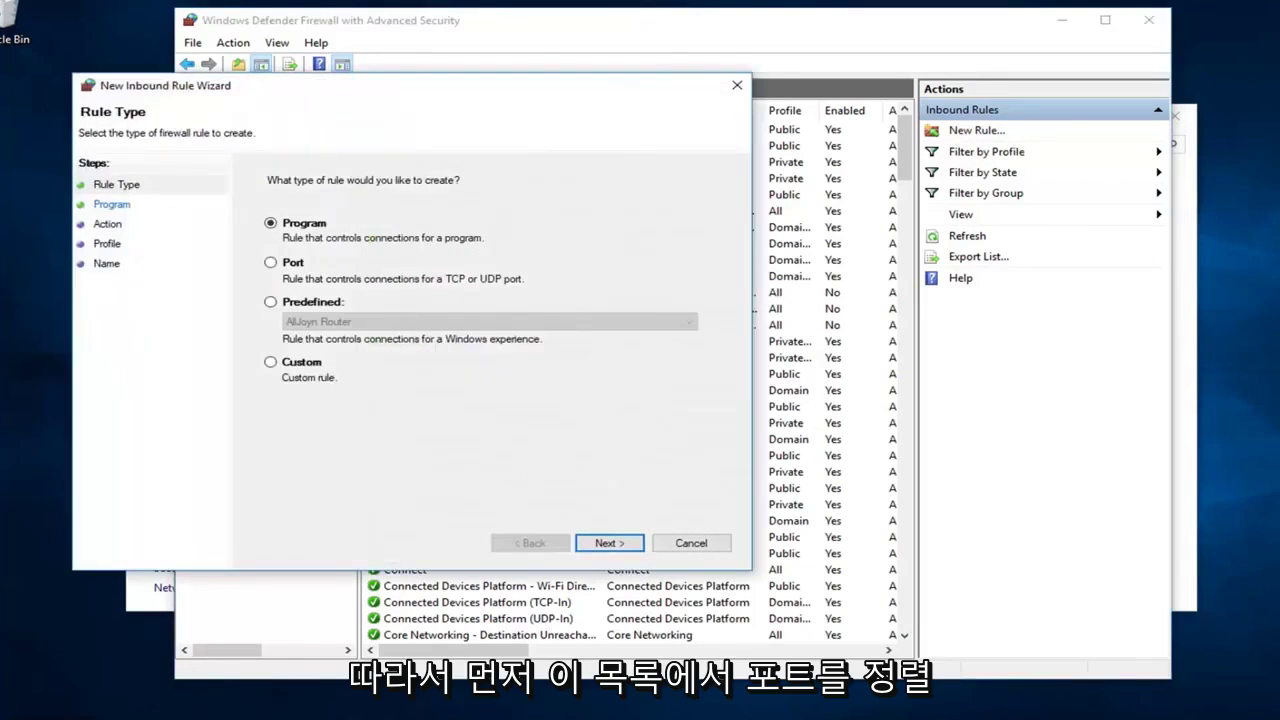
left_click_drag(400, 88, 628, 88)
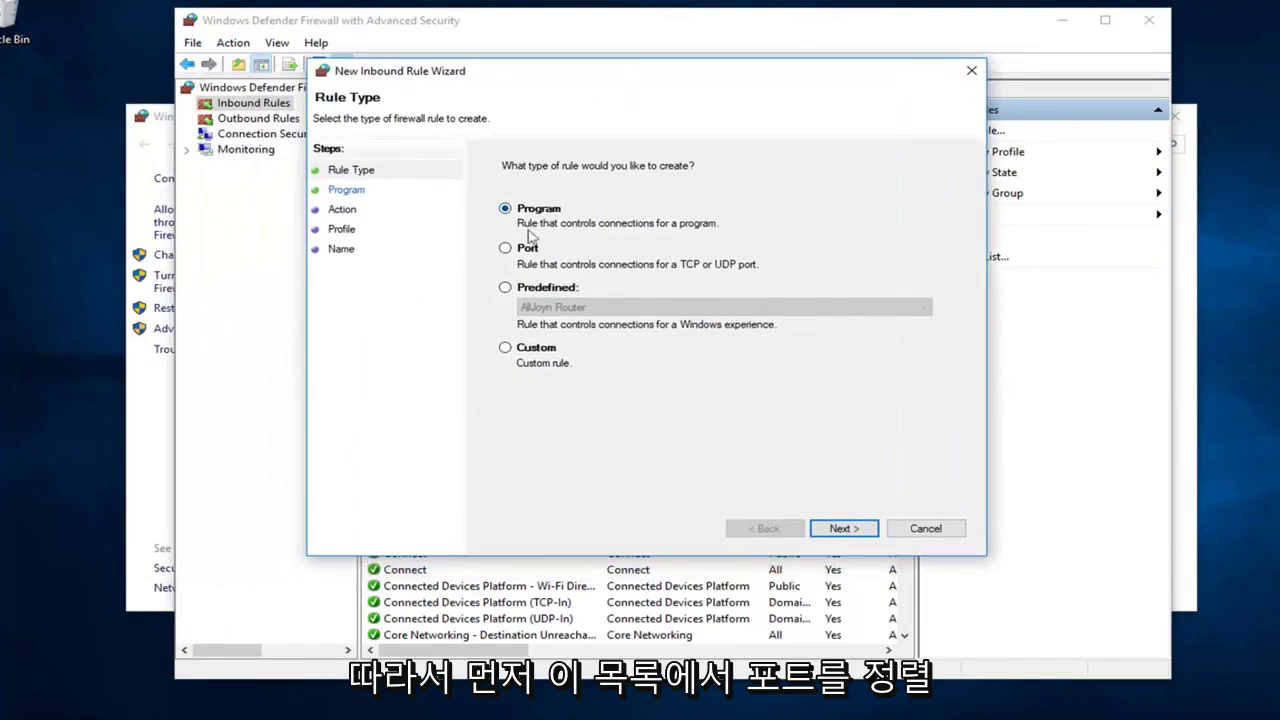
left_click(518, 252)
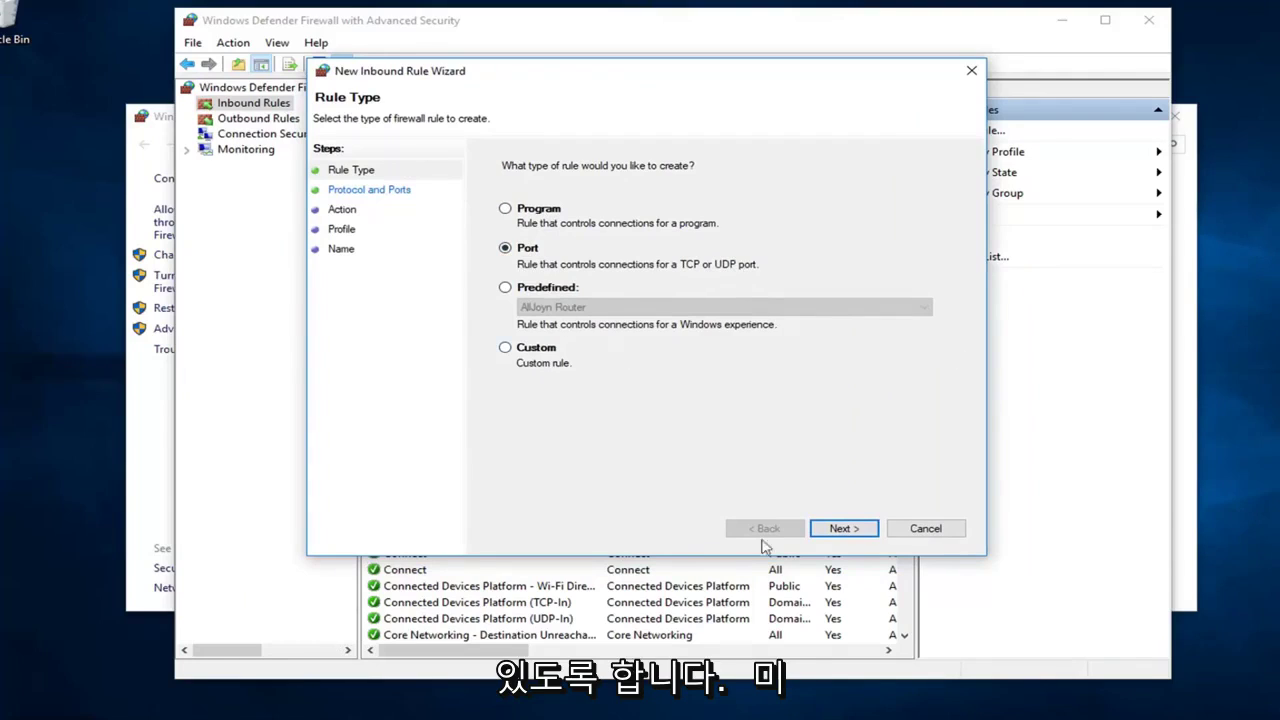
left_click(845, 529)
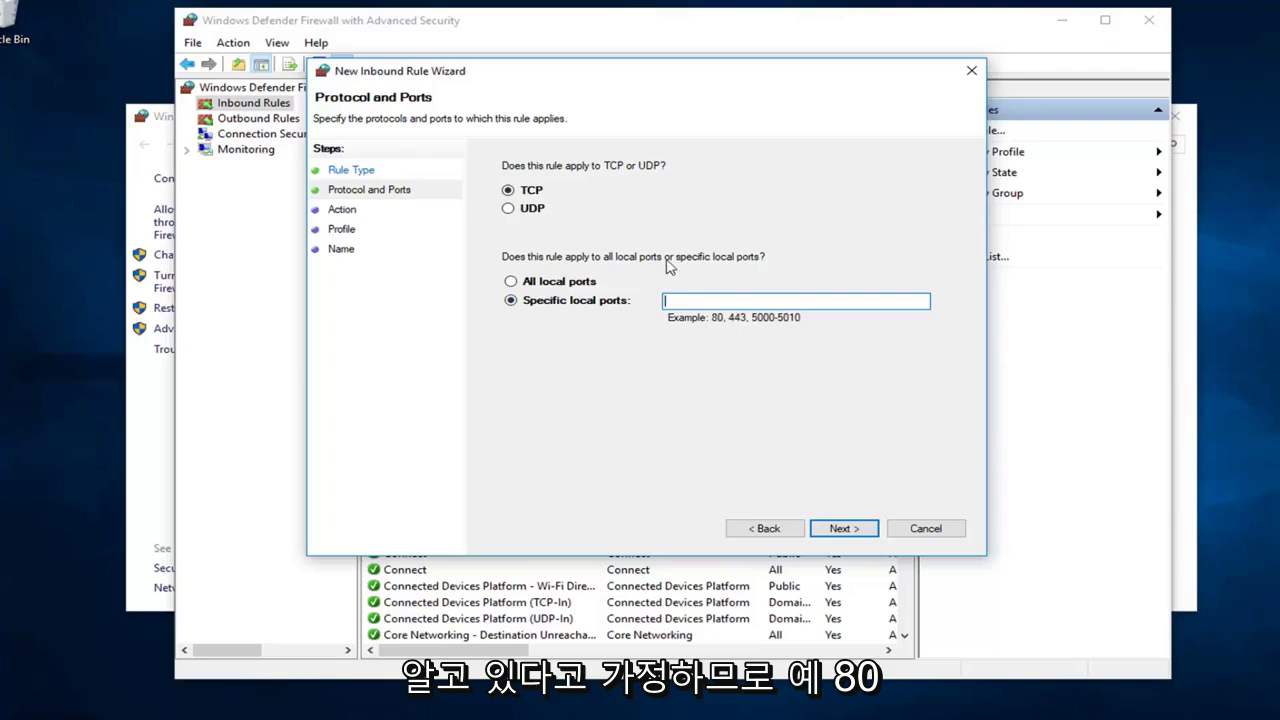
type("80")
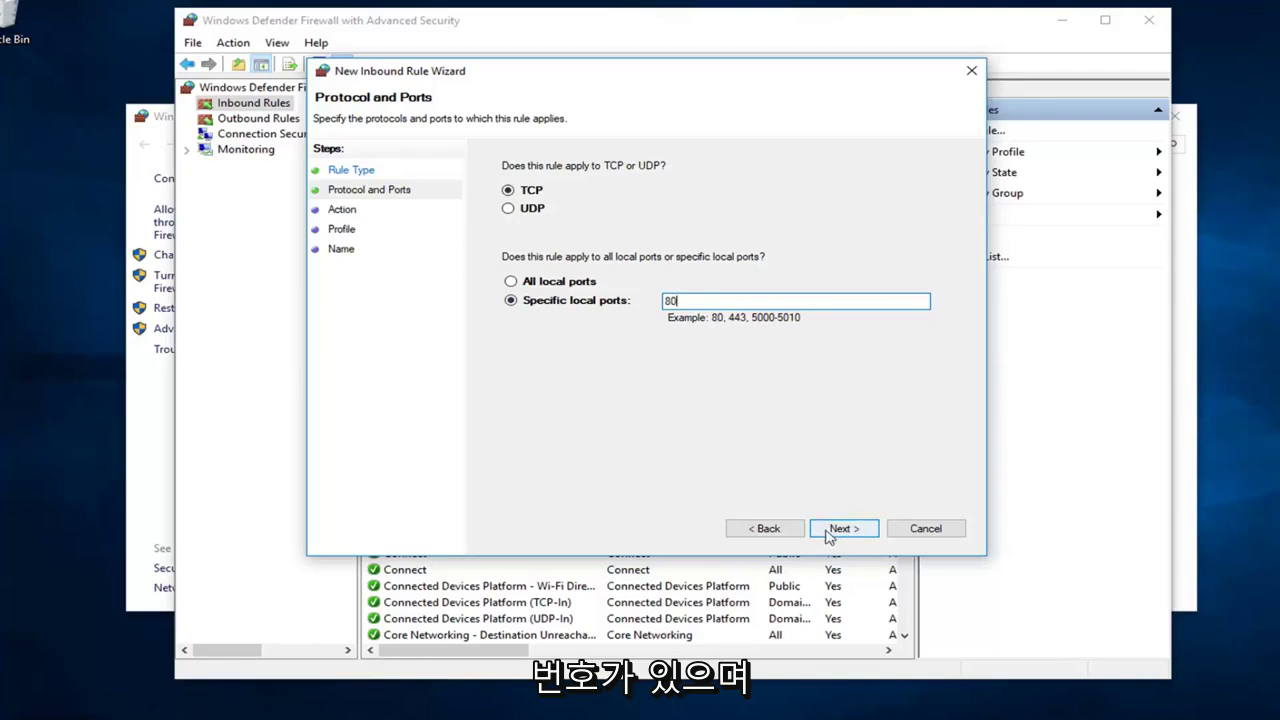
Set the rule's action to Block the connection, keeping Domain, Private and Public profiles.
left_click(835, 530)
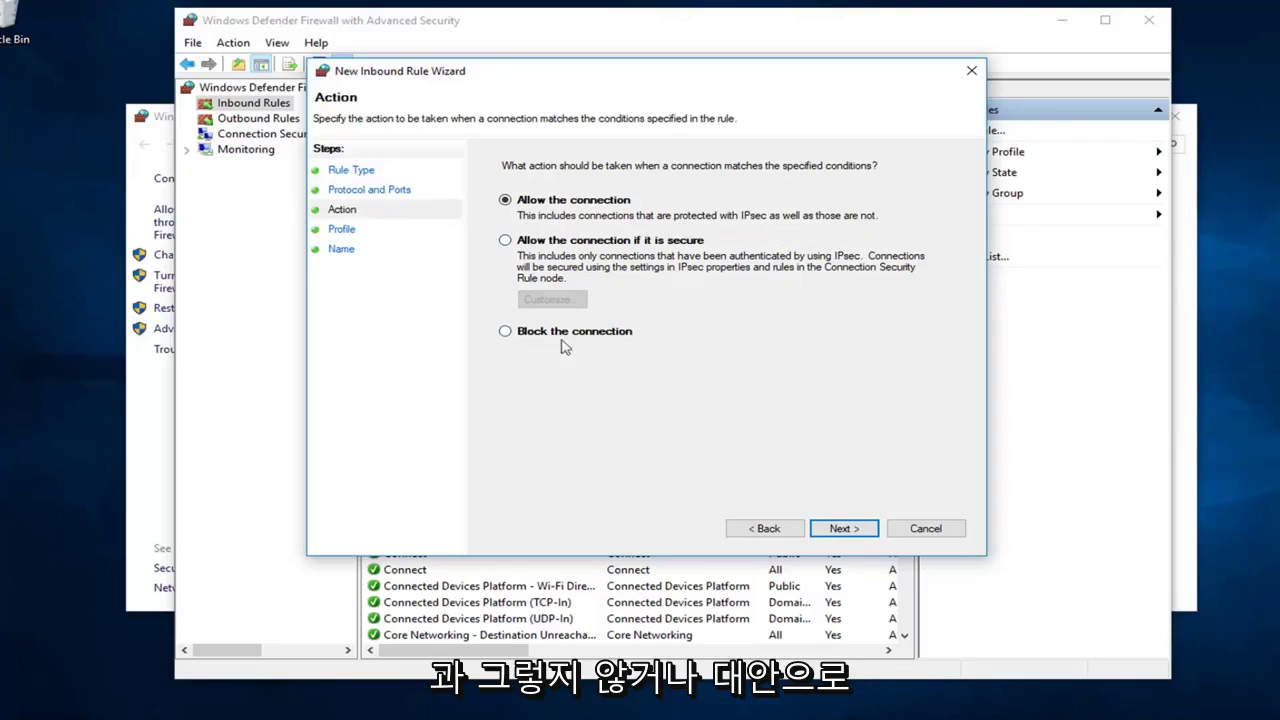
left_click(505, 334)
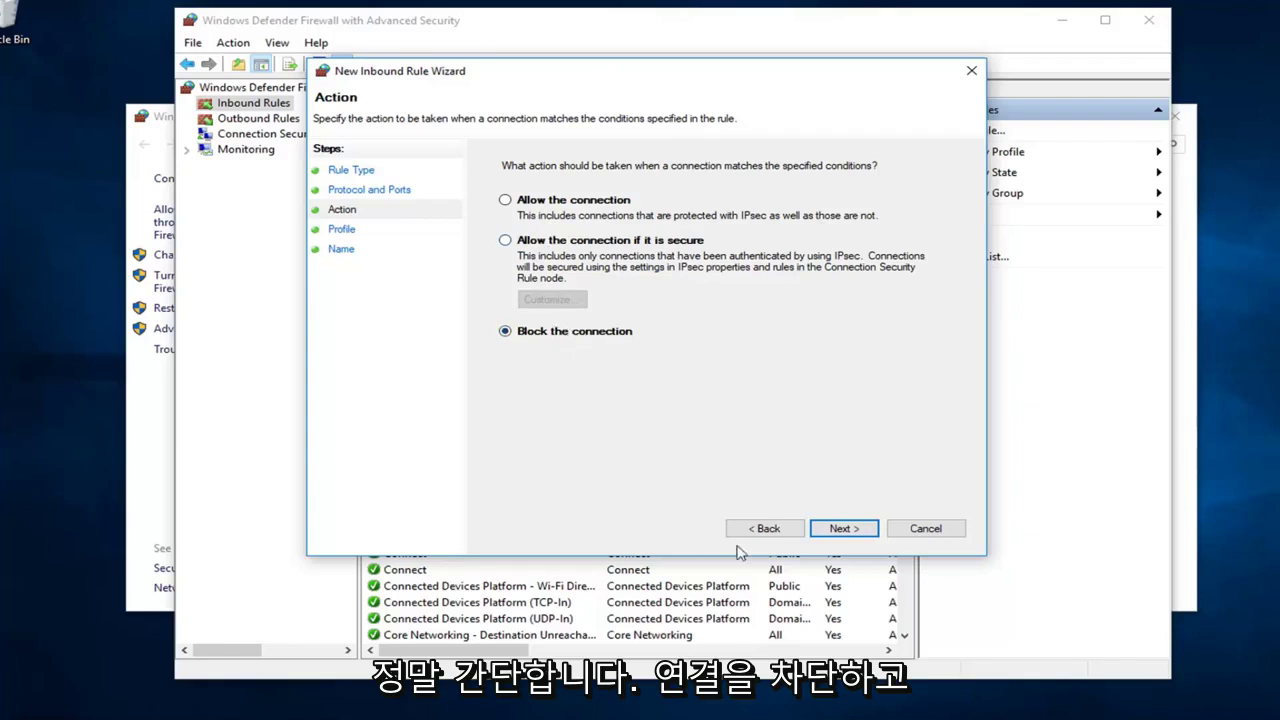
left_click(851, 532)
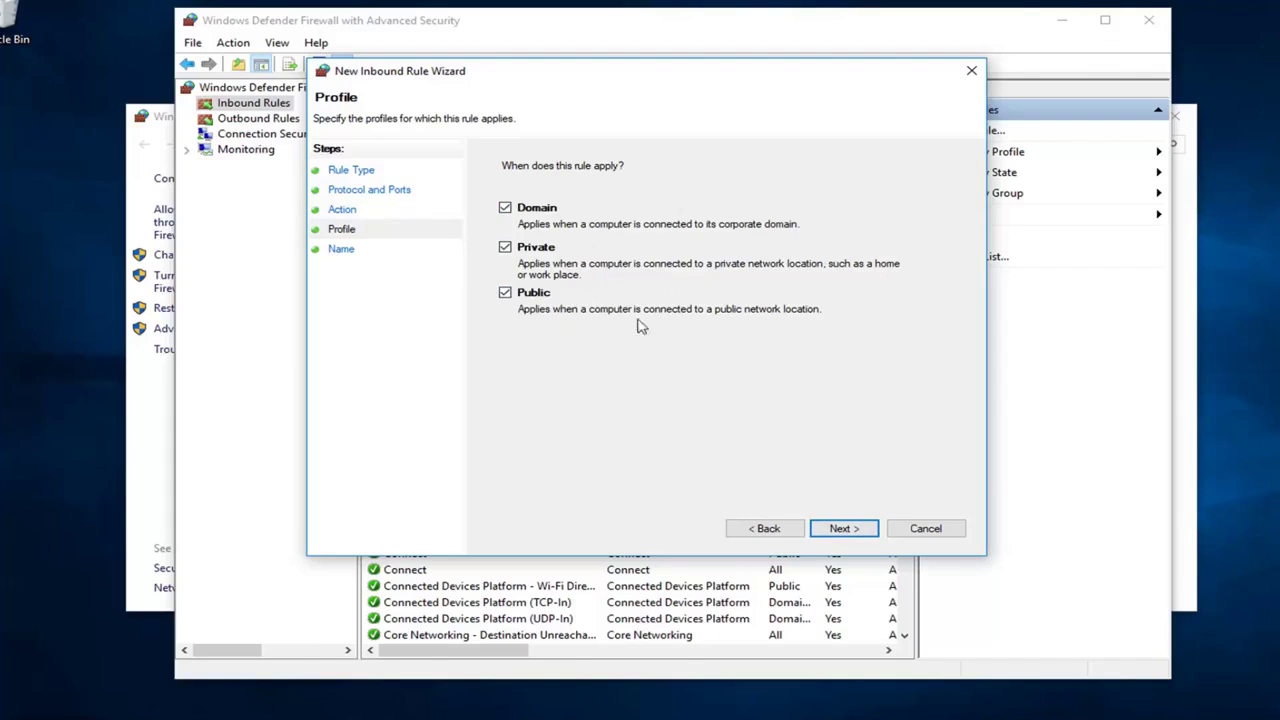
Name the rule 'Blocking Whatever' and finish the New Inbound Rule wizard.
left_click(846, 530)
type("Blocking")
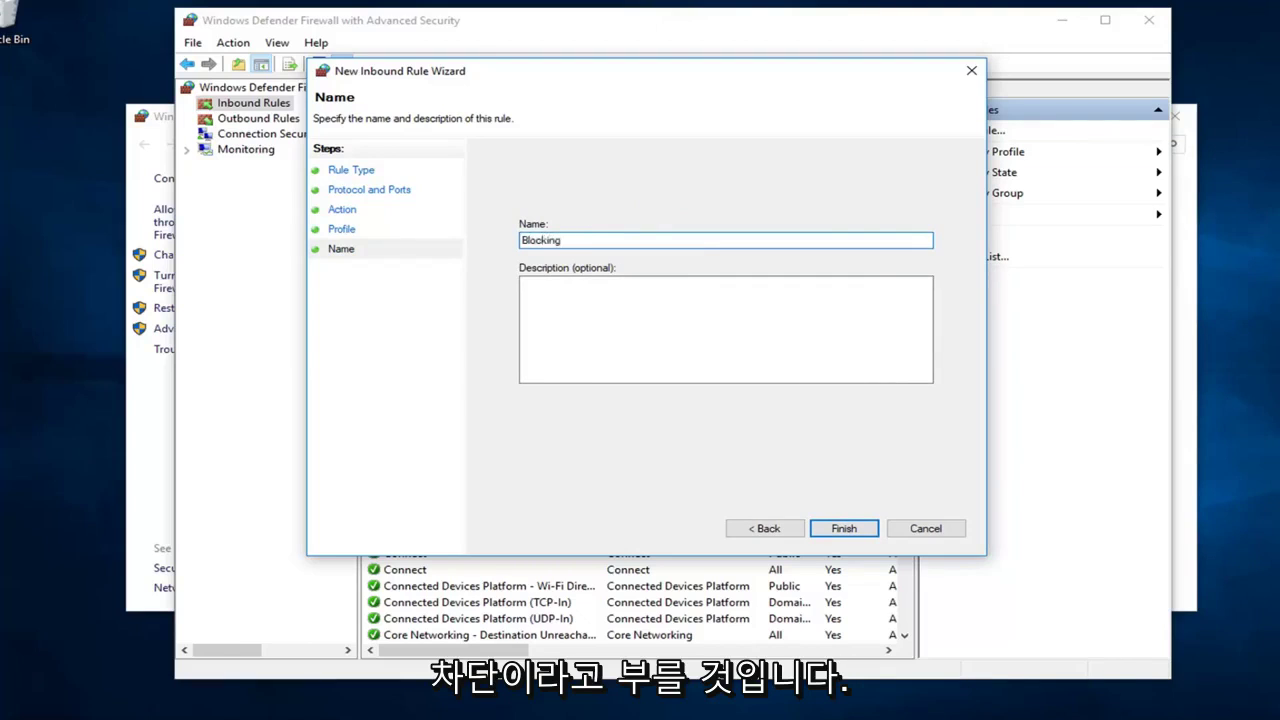
type(" Whatever")
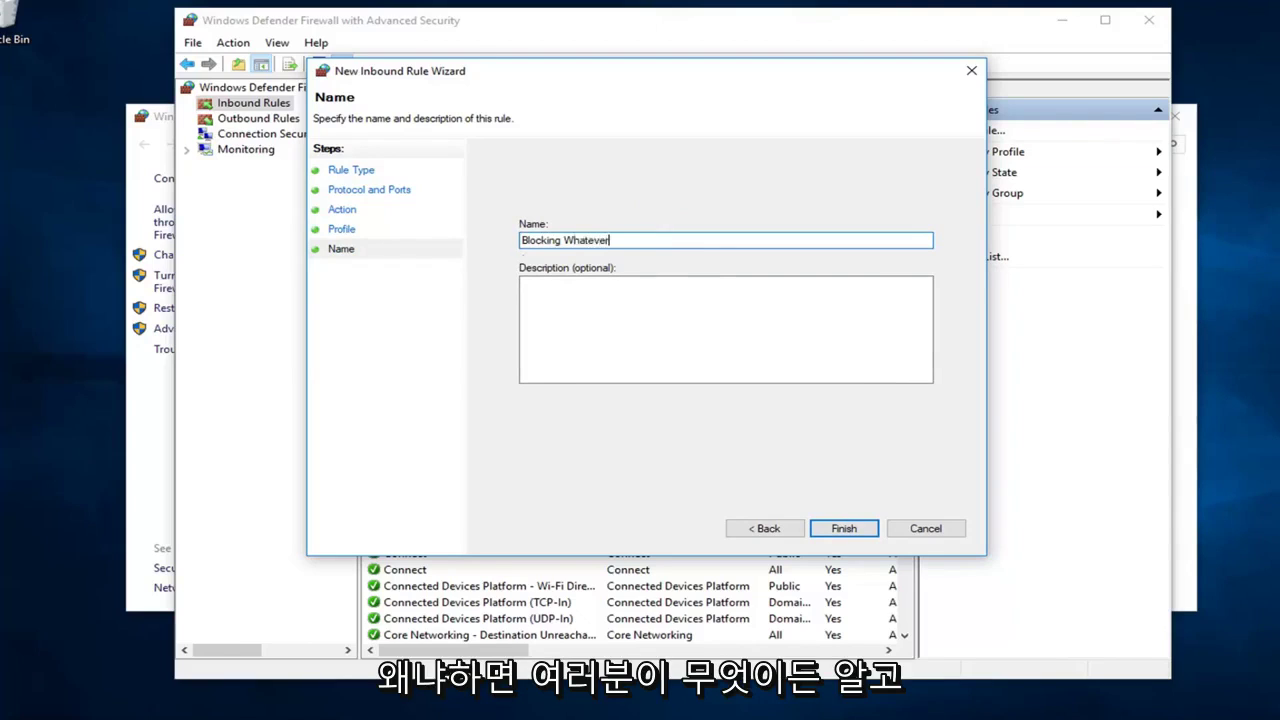
left_click(652, 282)
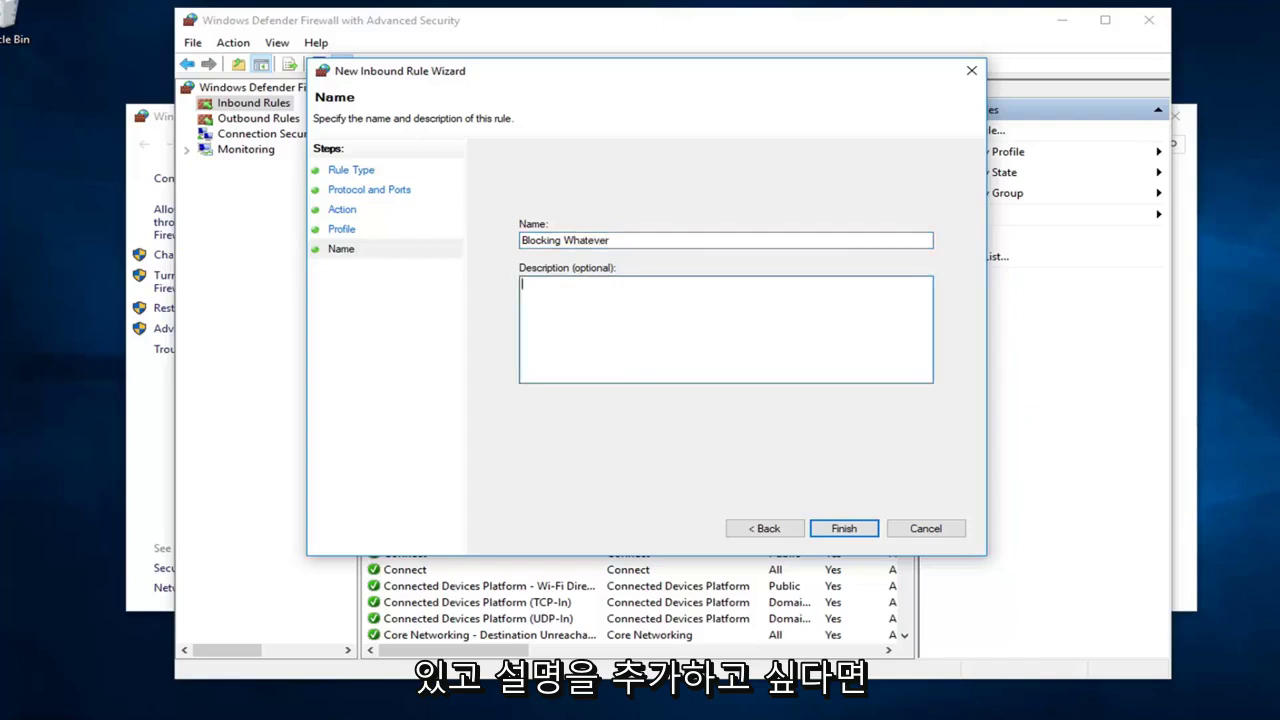
left_click(844, 529)
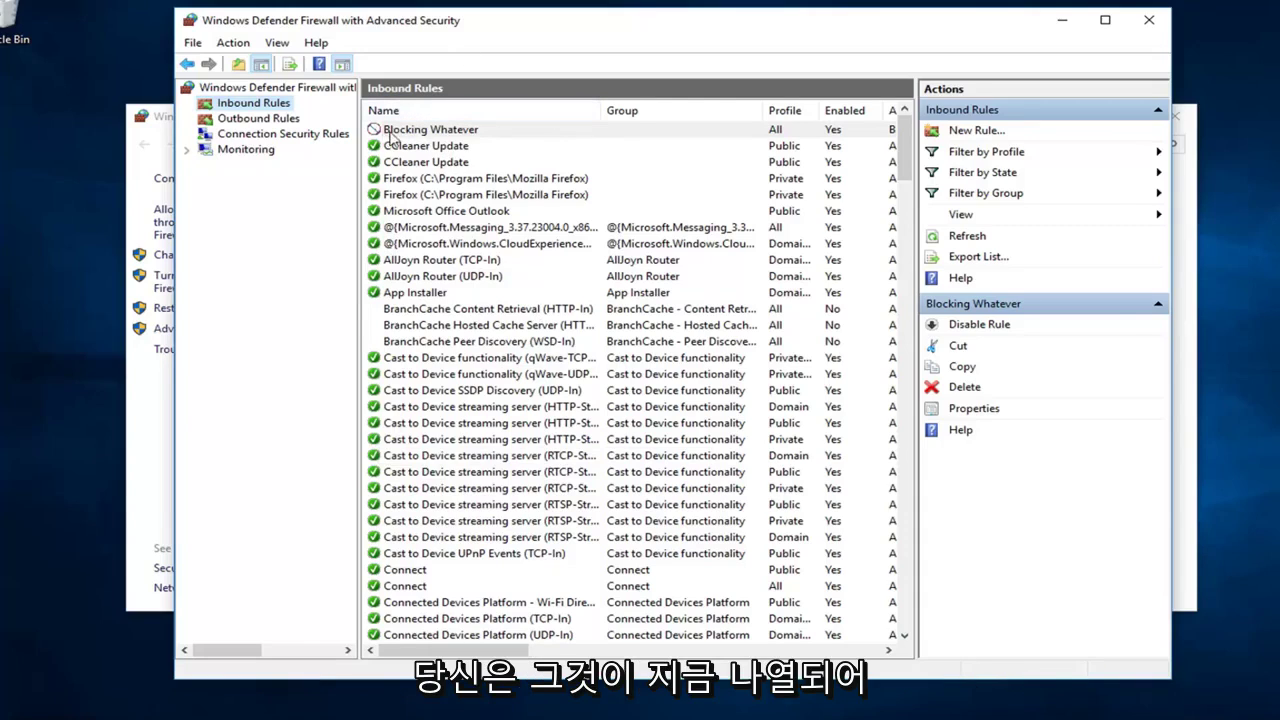
left_click(433, 133)
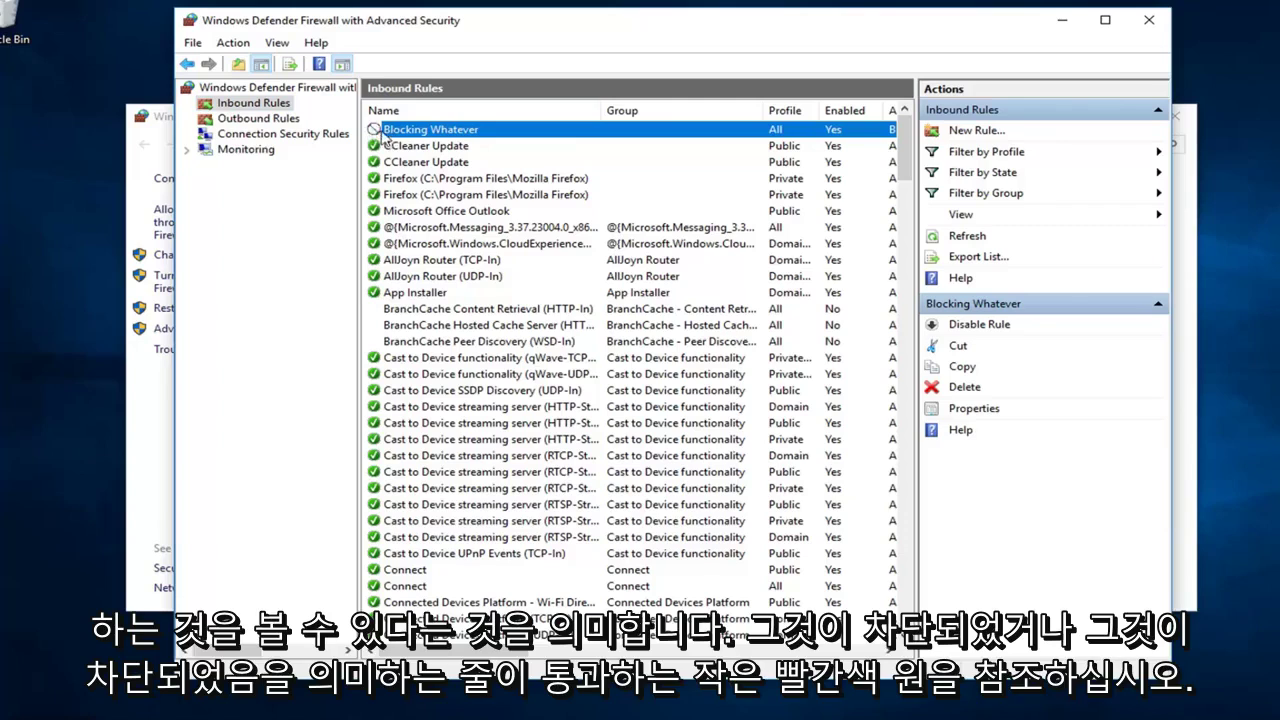
Review the Blocking Whatever rule's properties, leaving its action on Block, and close without saving.
double_click(450, 132)
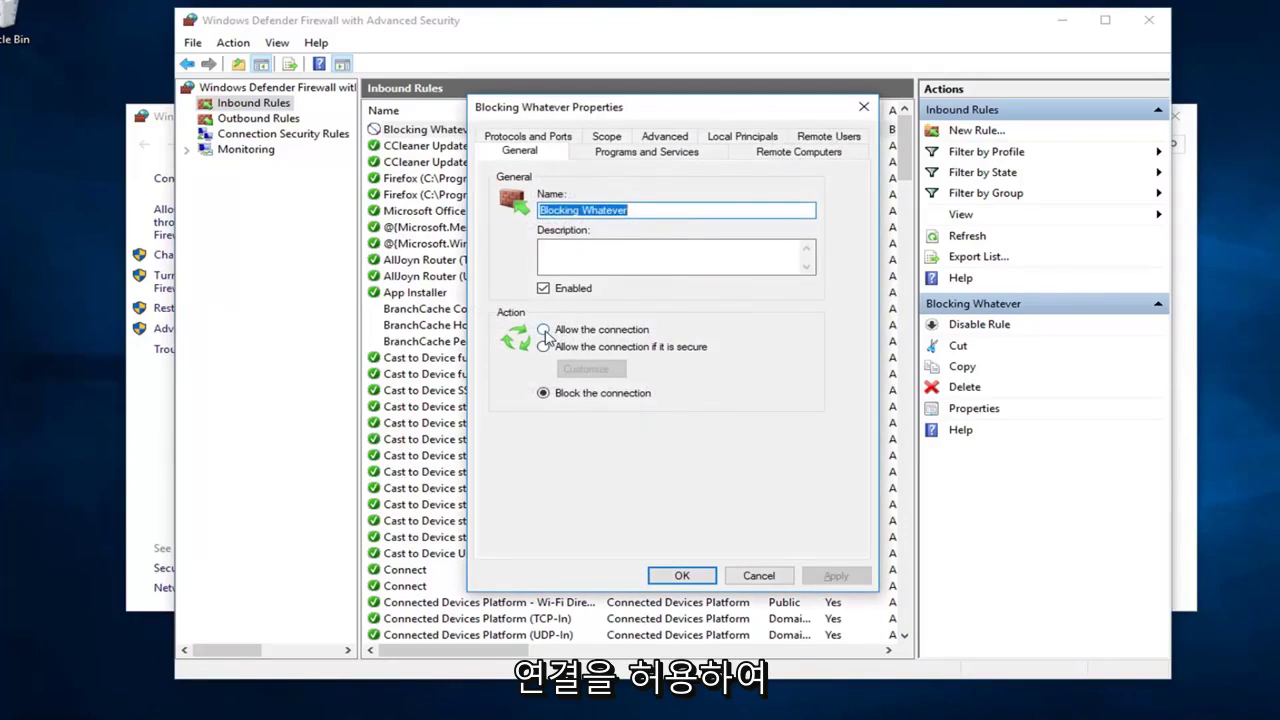
left_click(546, 330)
left_click(576, 400)
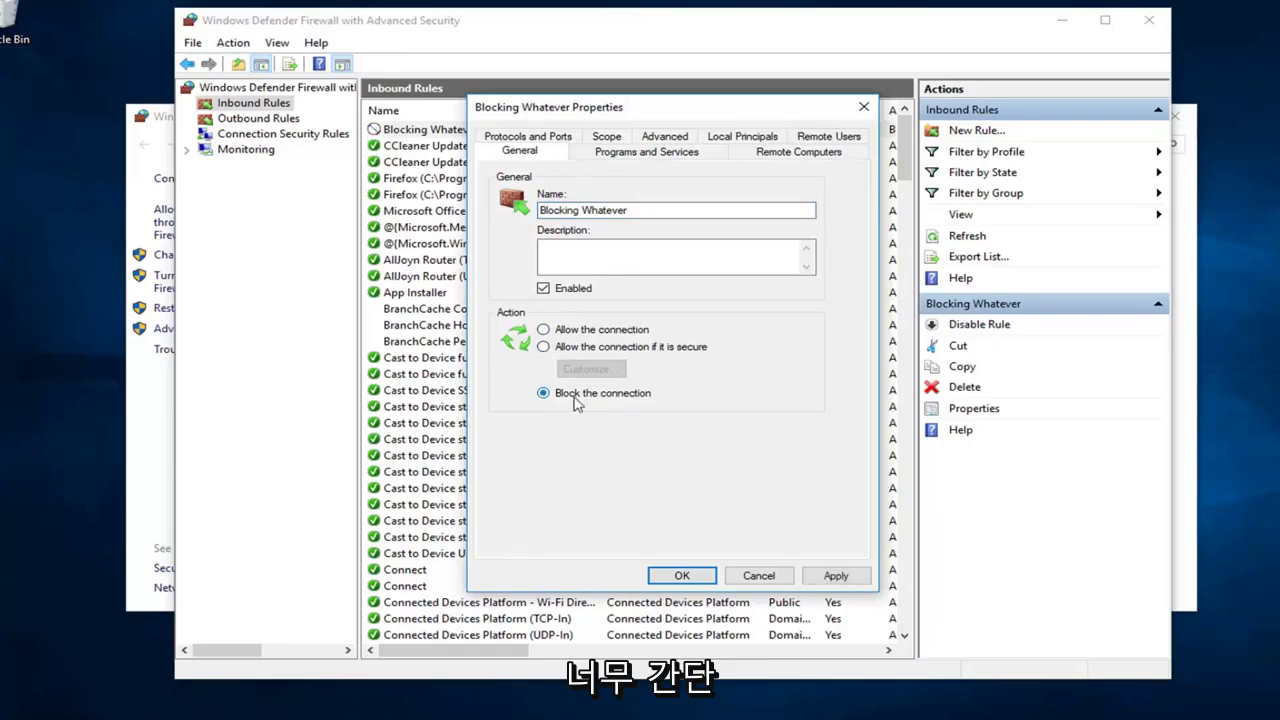
left_click(626, 154)
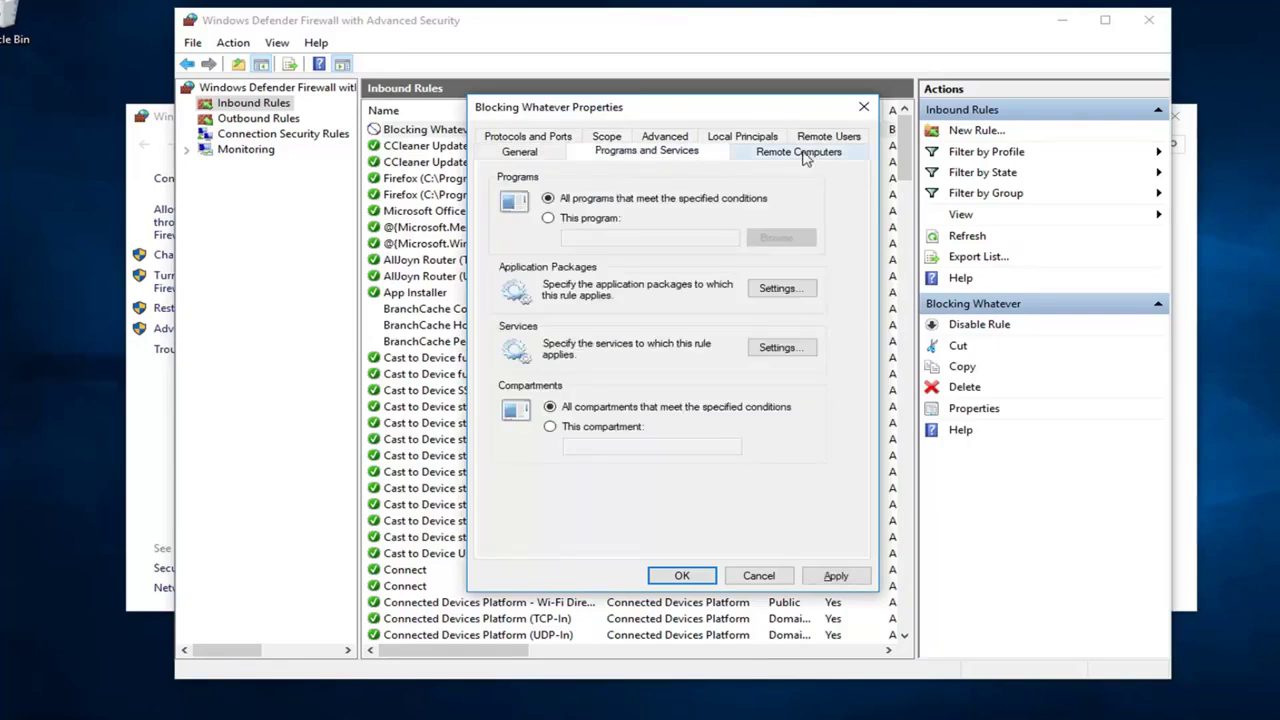
left_click(862, 107)
Dismiss the Blocking Whatever rule's context menu and close the advanced firewall console.
right_click(490, 130)
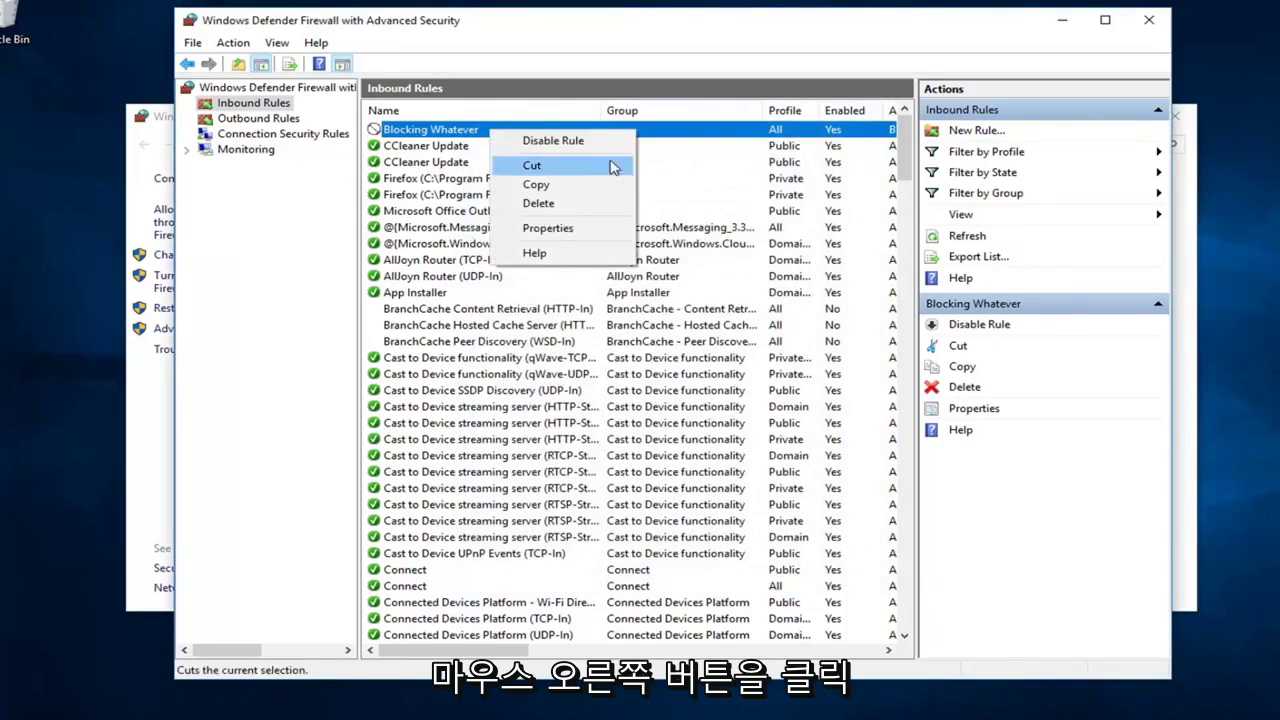
left_click(440, 215)
scroll(440, 225, "down", 8)
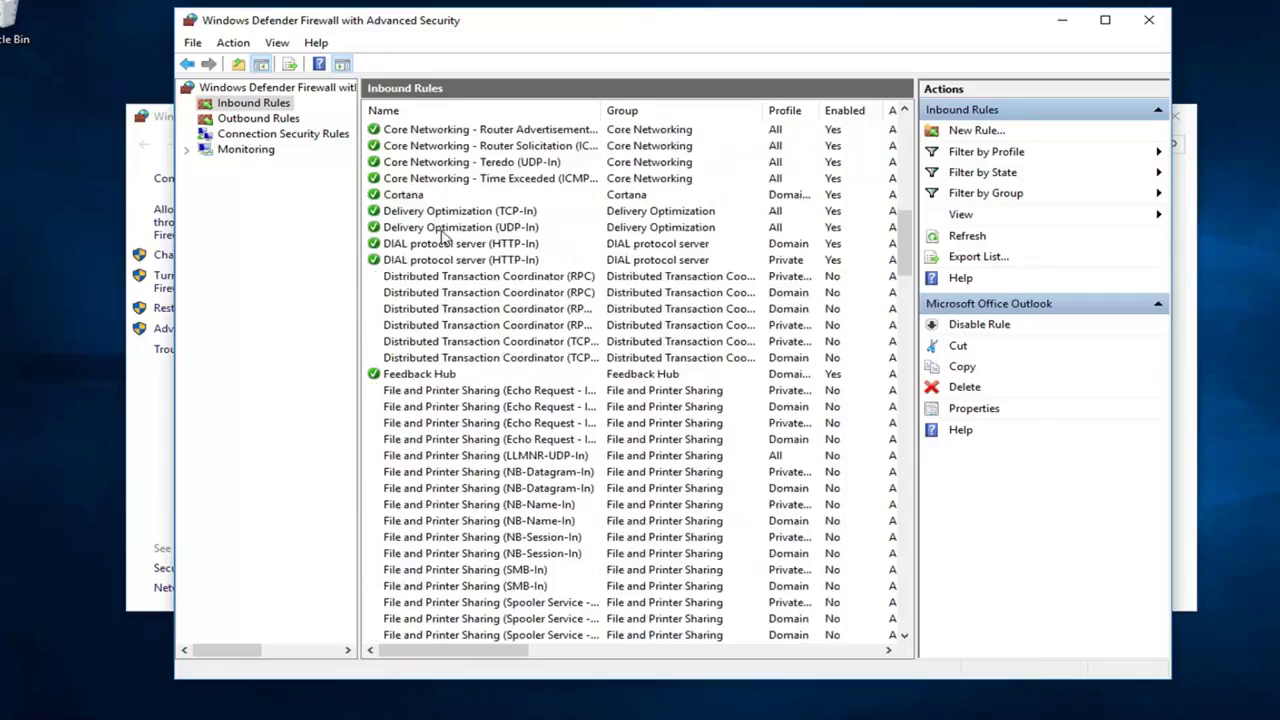
scroll(443, 235, "up", 1)
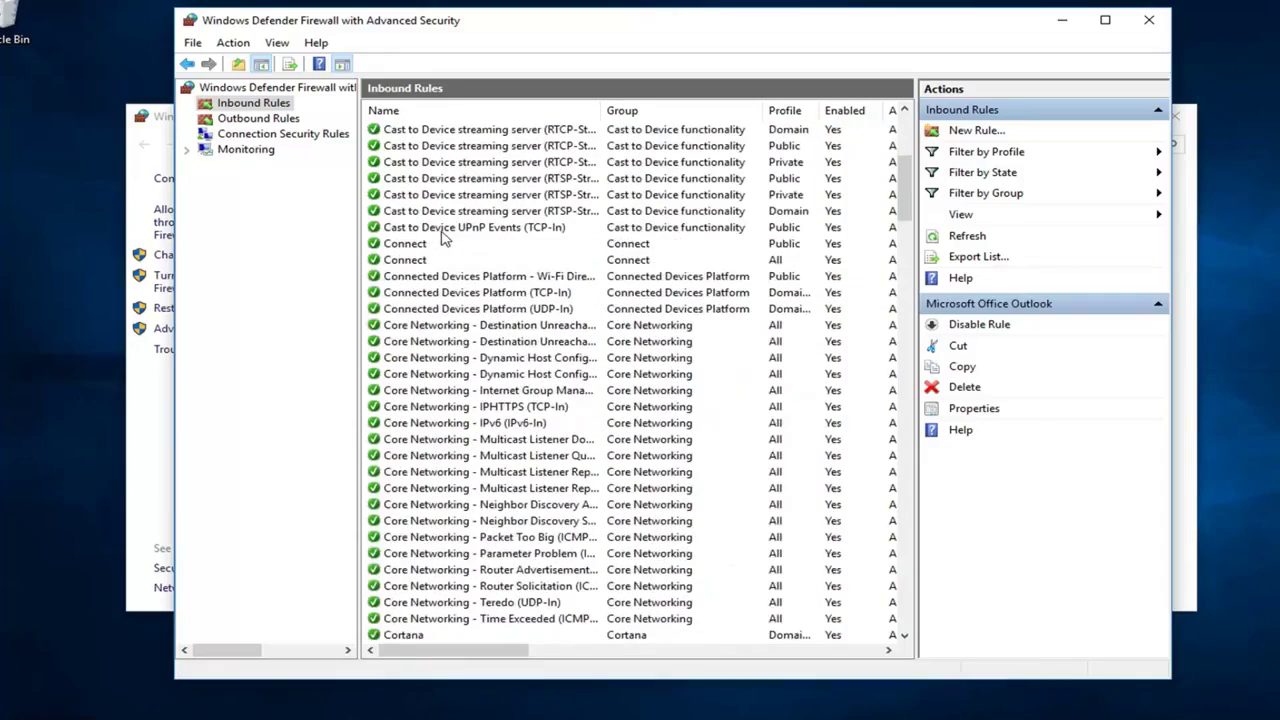
scroll(445, 235, "up", 7)
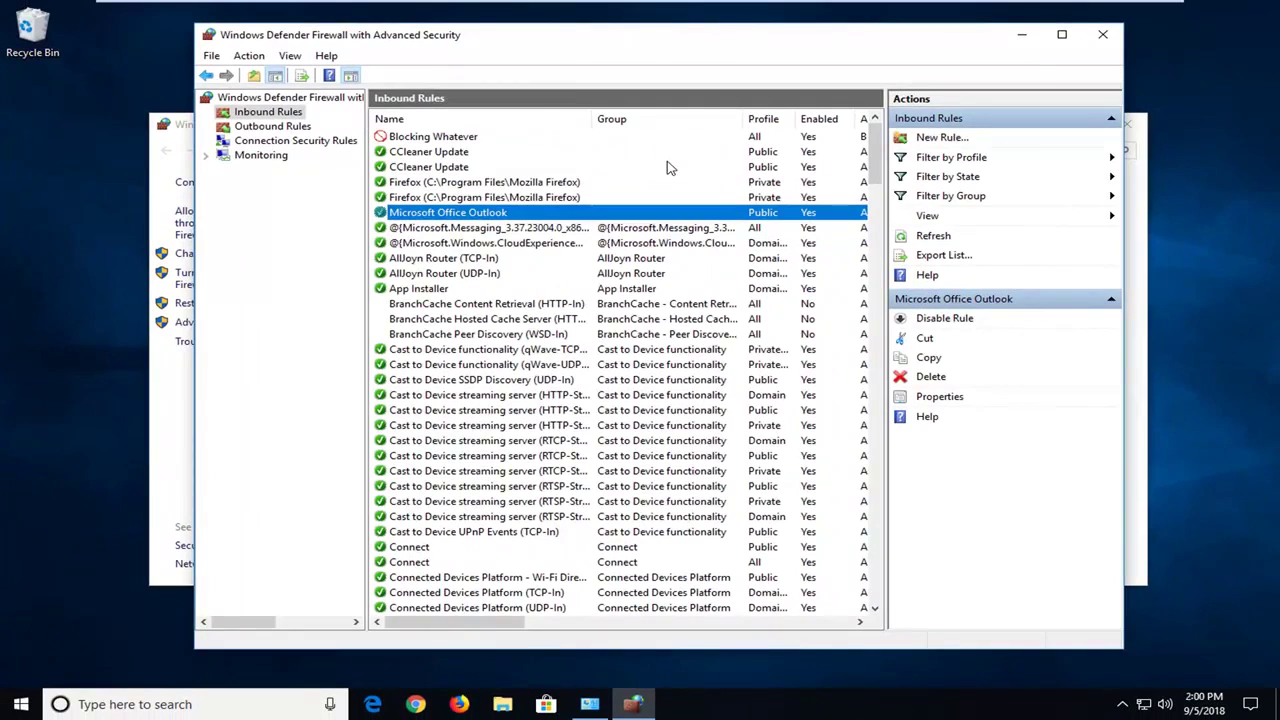
left_click(1103, 36)
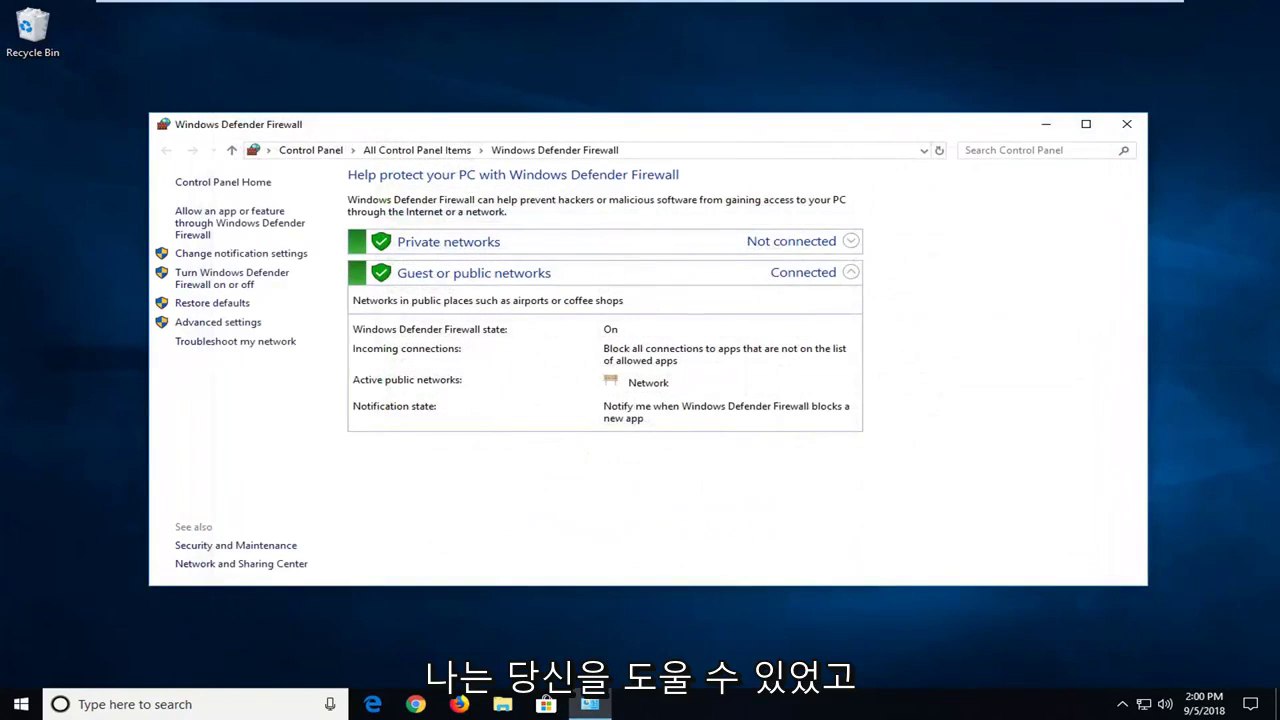